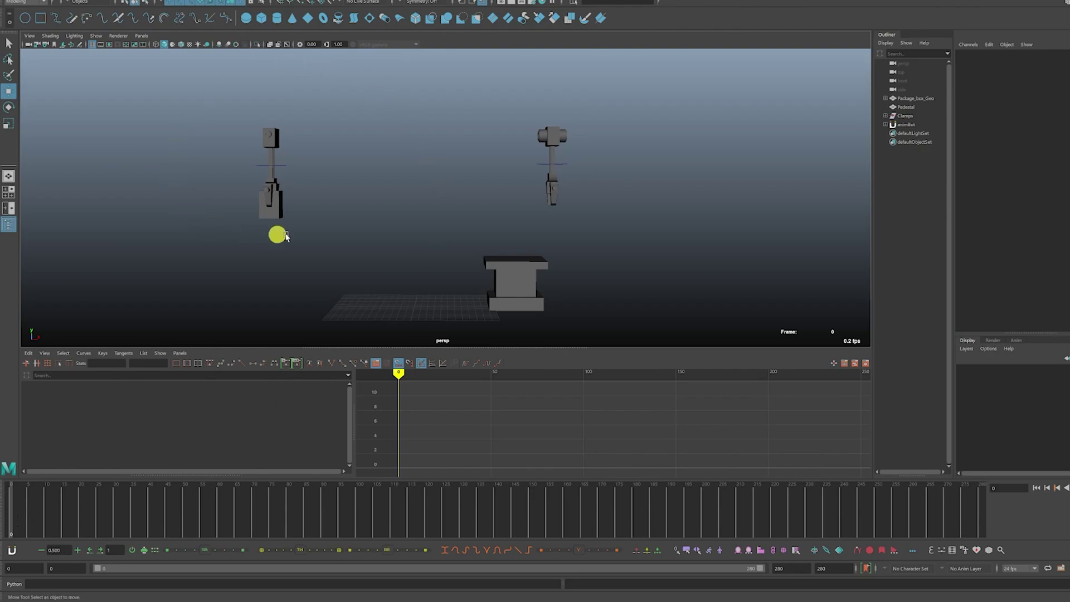
# Turn on animBot's Set Smart Key tool from the Anim Curve Extra Tools list
pyautogui.moveTo(25, 521)
pyautogui.mouseDown()
pyautogui.moveTo(401, 530)
pyautogui.moveTo(939, 512)
pyautogui.moveTo(550, 540)
pyautogui.moveTo(8, 524)
pyautogui.mouseUp()
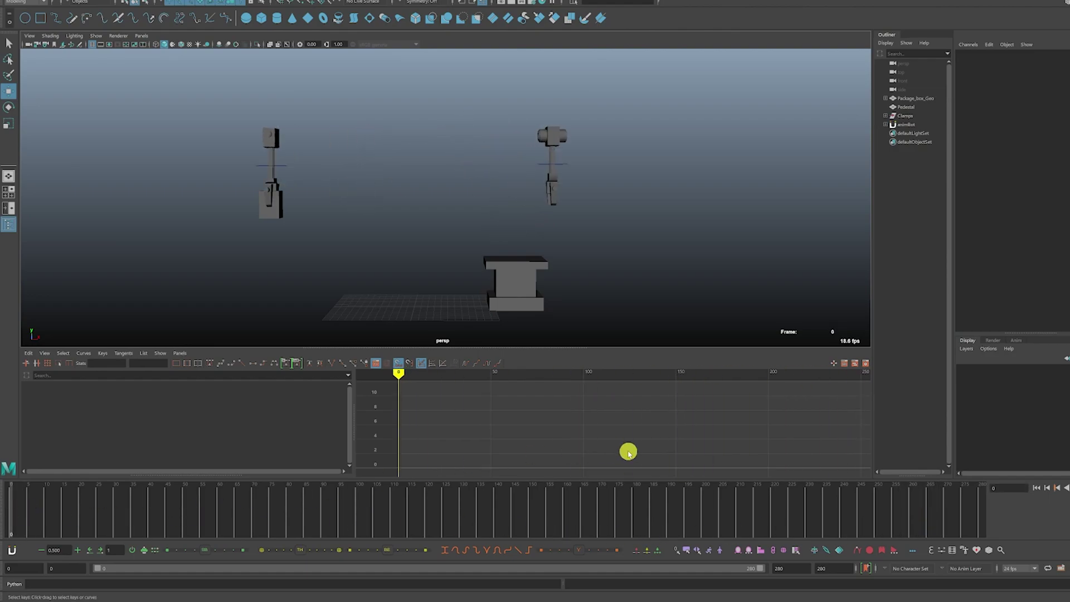
pyautogui.click(1027, 549)
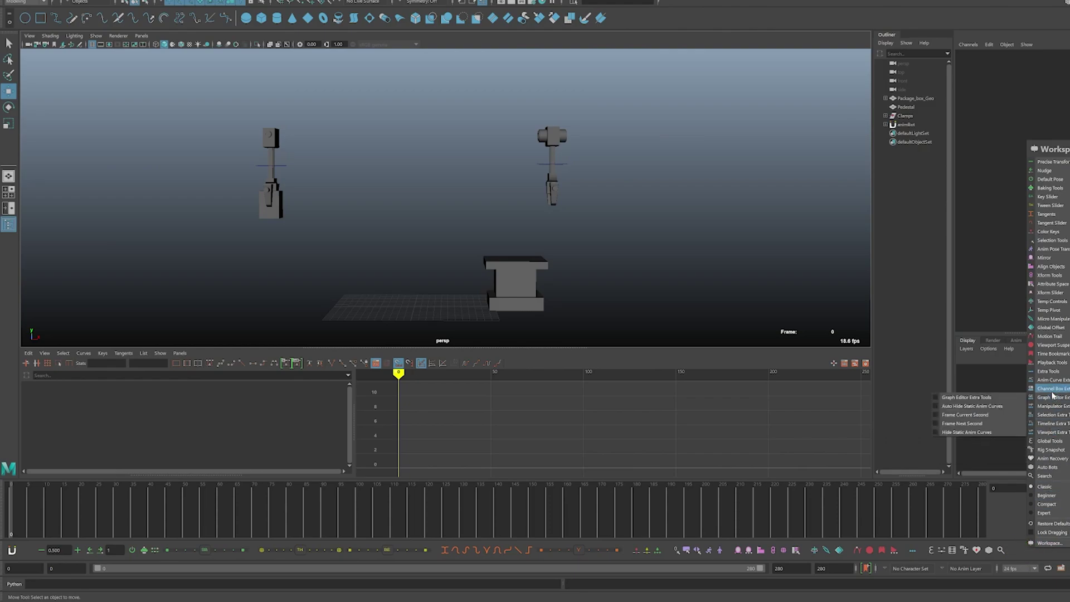
pyautogui.moveTo(1052, 383)
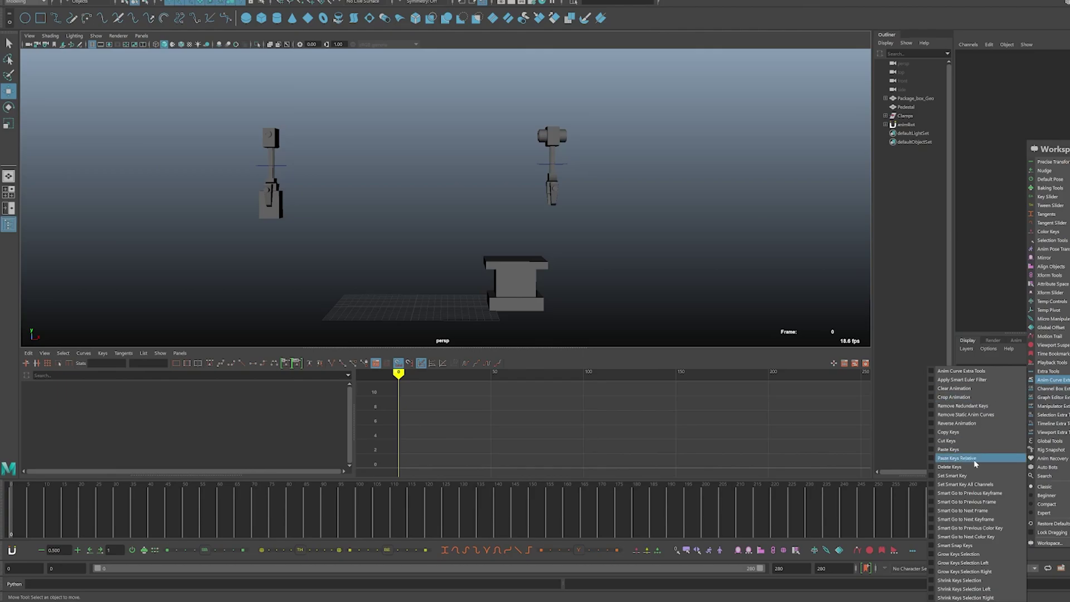
pyautogui.click(942, 477)
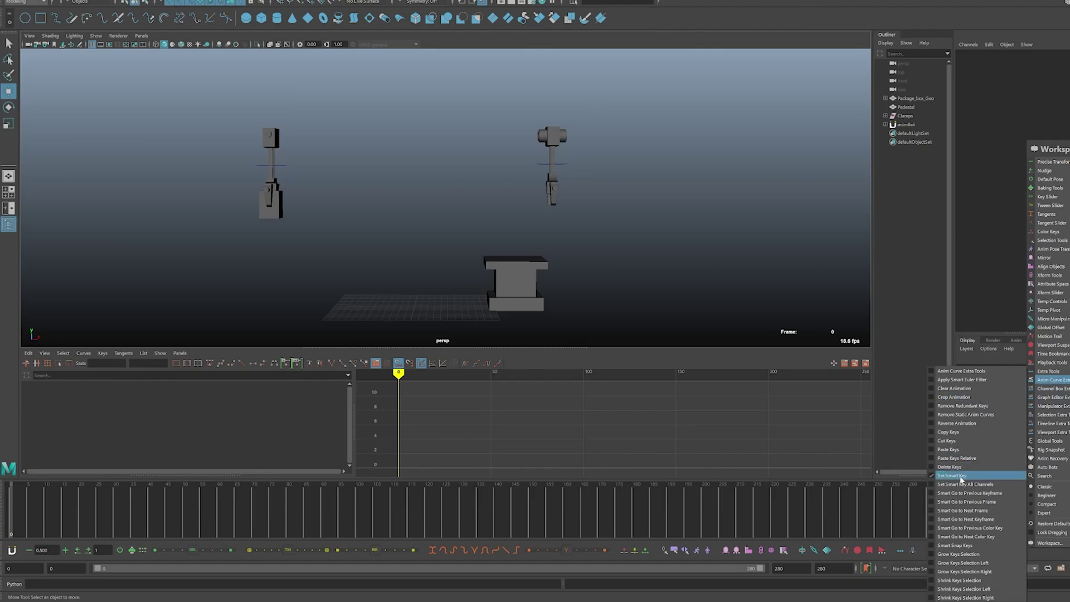
pyautogui.click(822, 547)
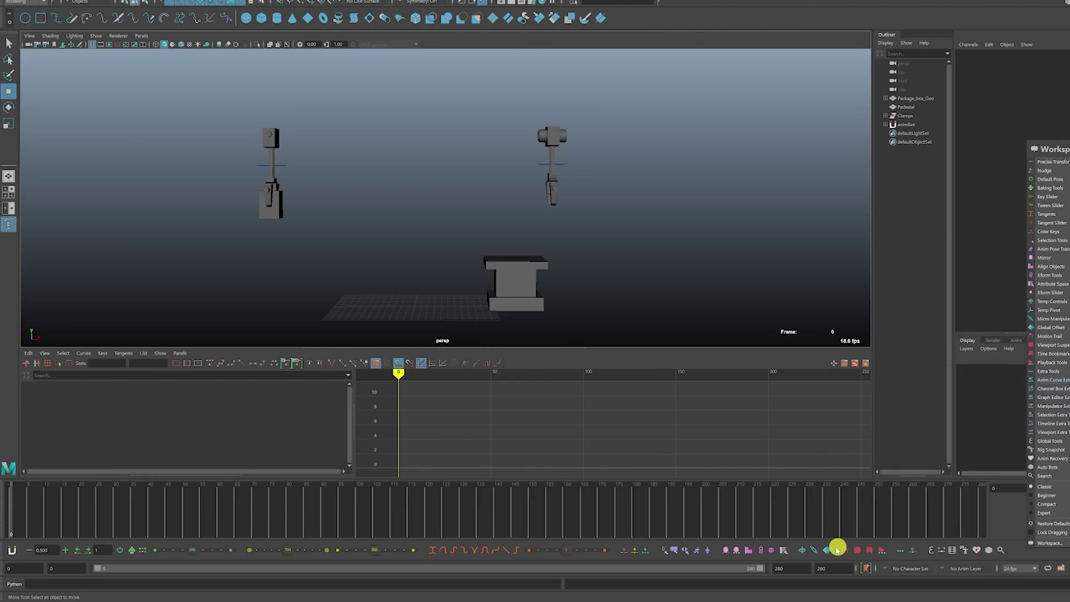
pyautogui.rightClick(827, 552)
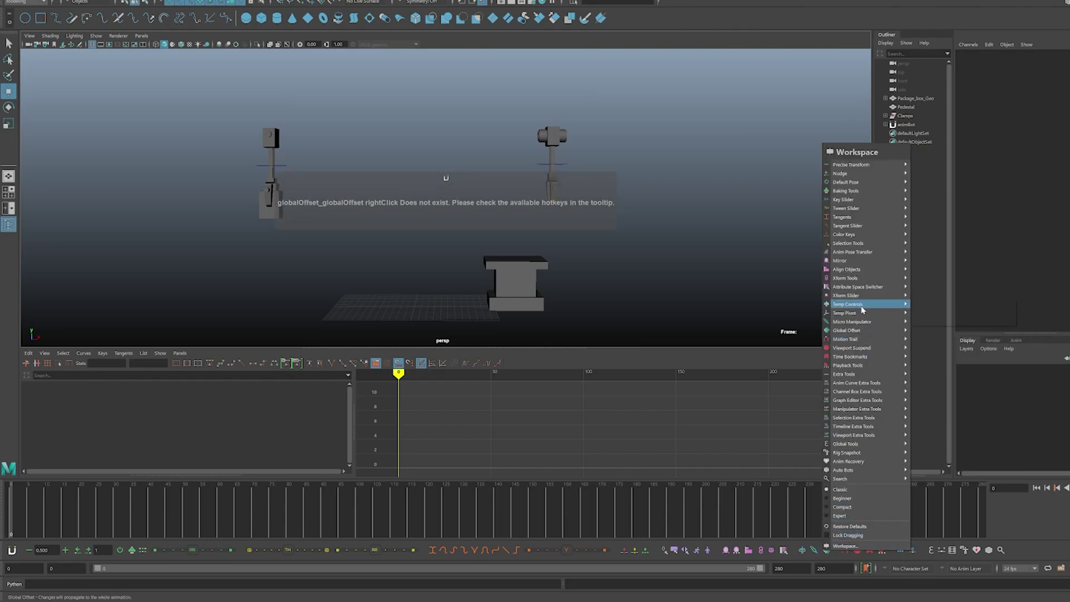
pyautogui.moveTo(862, 310)
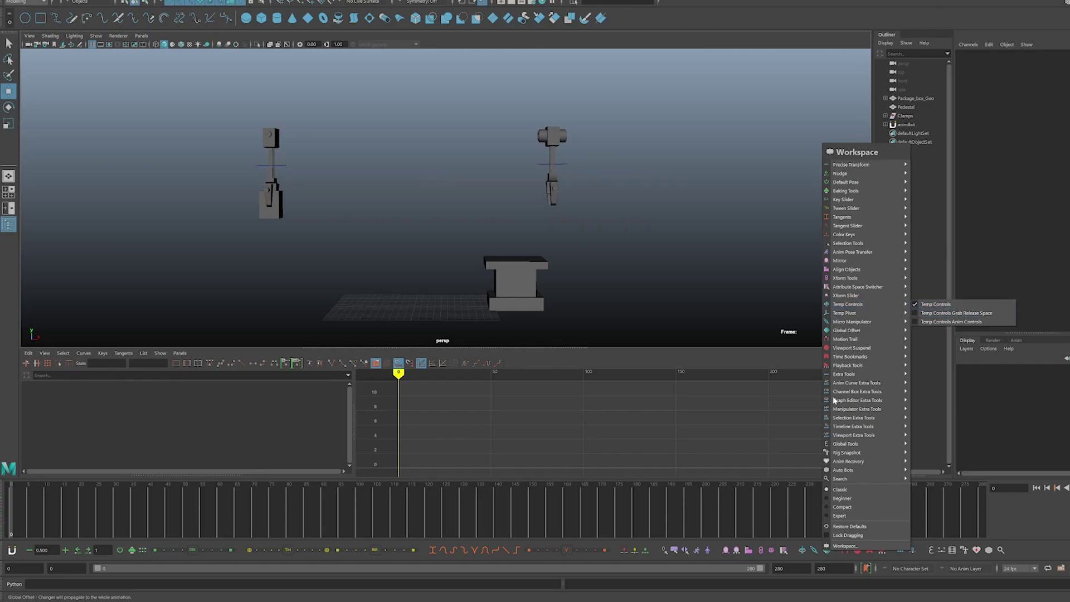
pyautogui.click(802, 554)
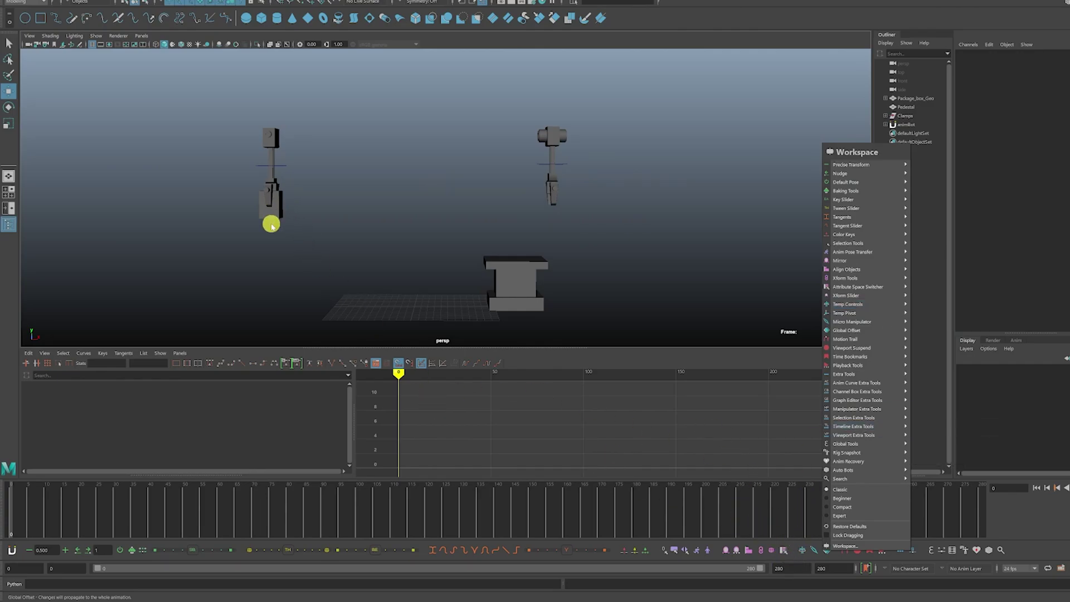
# Create Simple Control Cube_Ctrl on Package_box_Geo with Grab Release Space for position and orientation
pyautogui.click(271, 225)
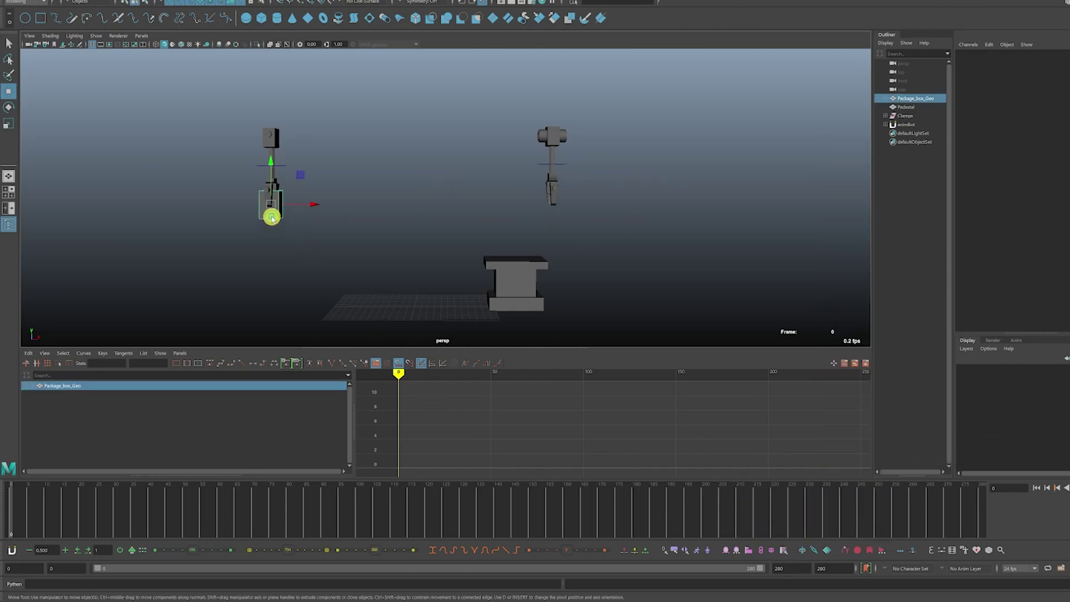
pyautogui.click(802, 552)
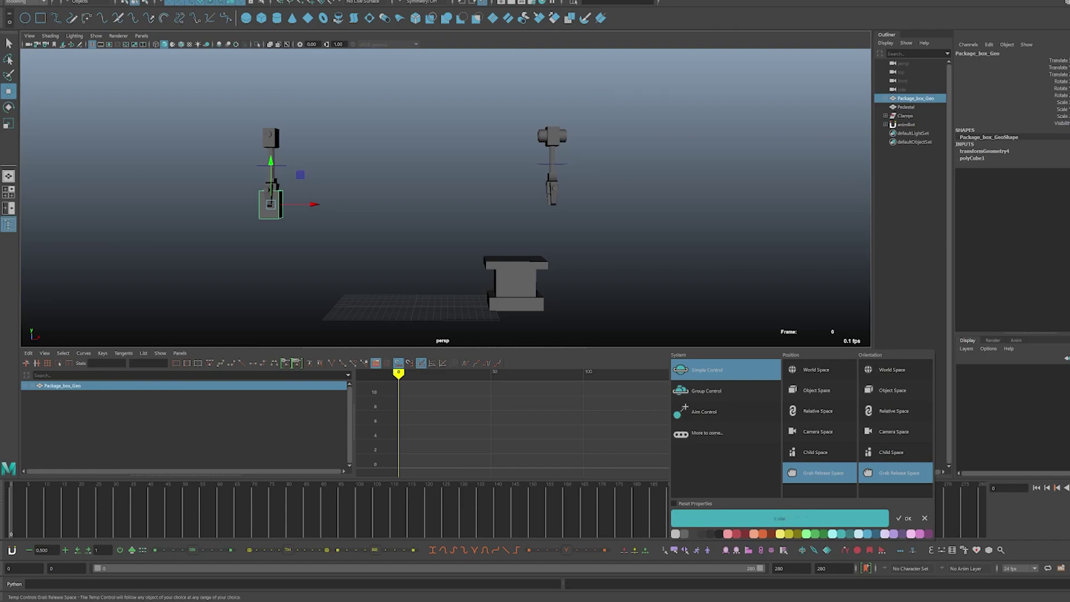
pyautogui.click(904, 519)
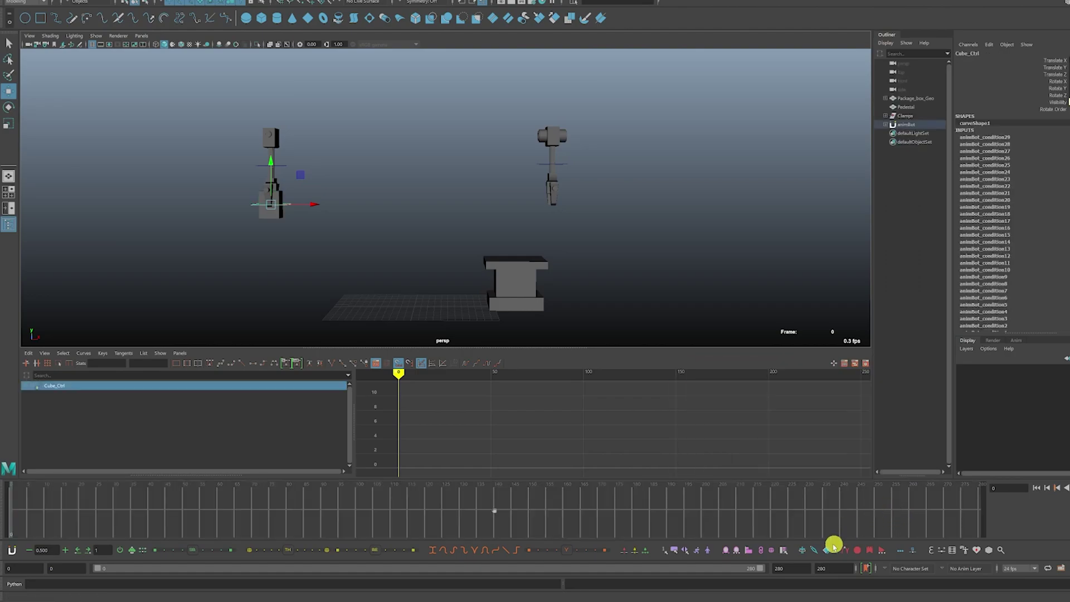
# Open the Temp Controls Panel and float it mid-screen, showing Cube_Ctrl in Grab Release Space
pyautogui.rightClick(801, 551)
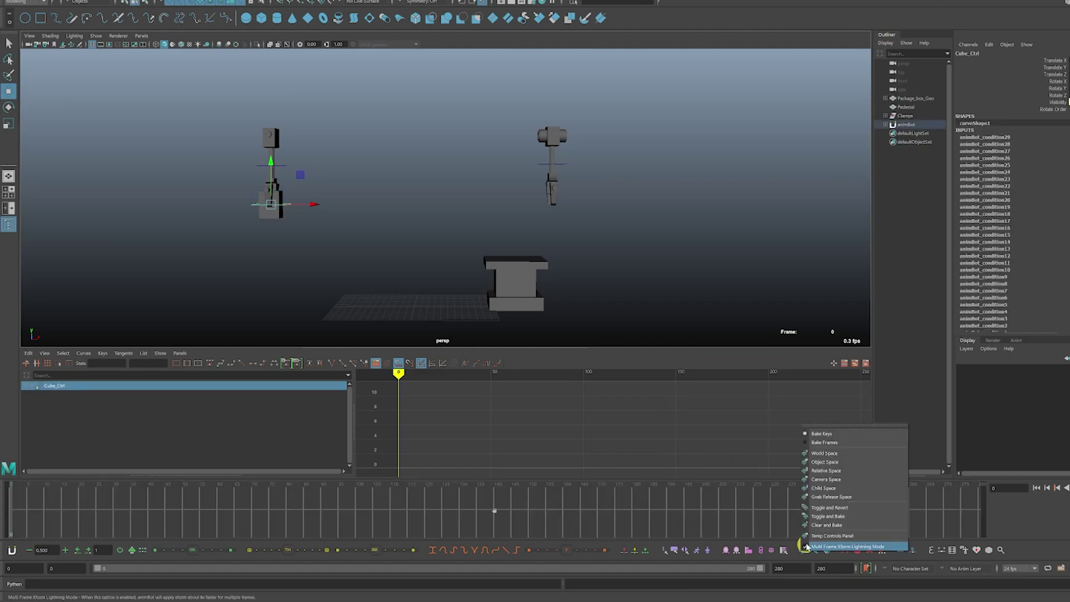
pyautogui.moveTo(813, 540)
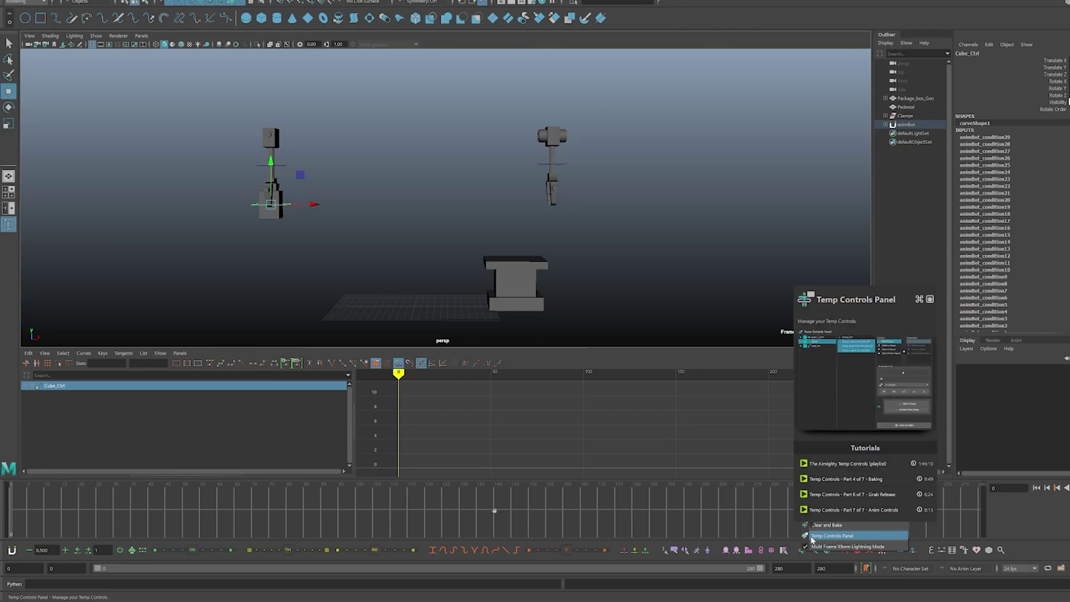
pyautogui.click(813, 536)
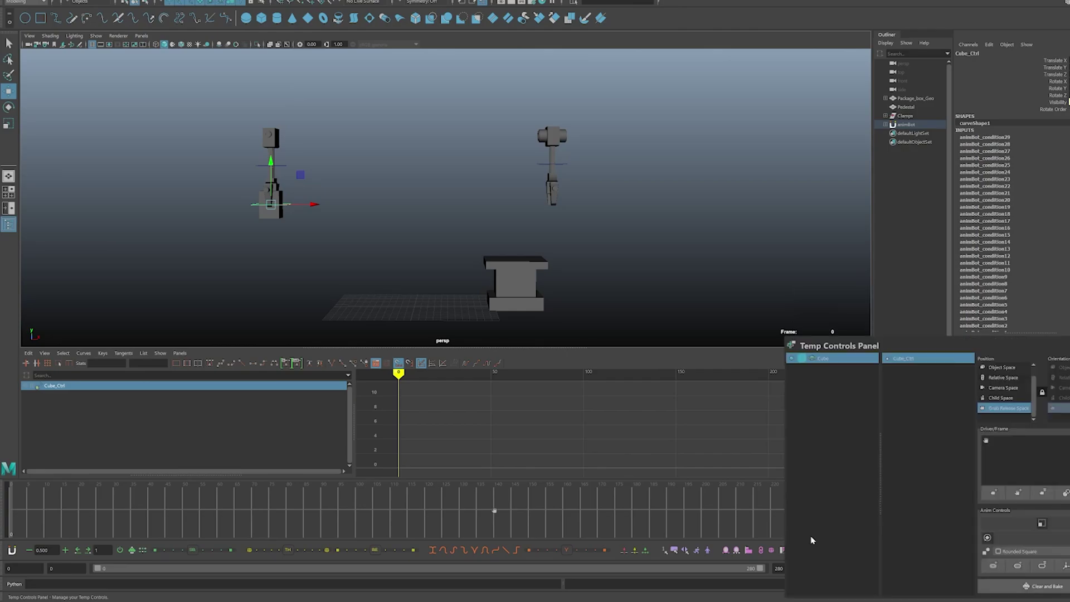
pyautogui.moveTo(856, 346); pyautogui.dragTo(558, 217)
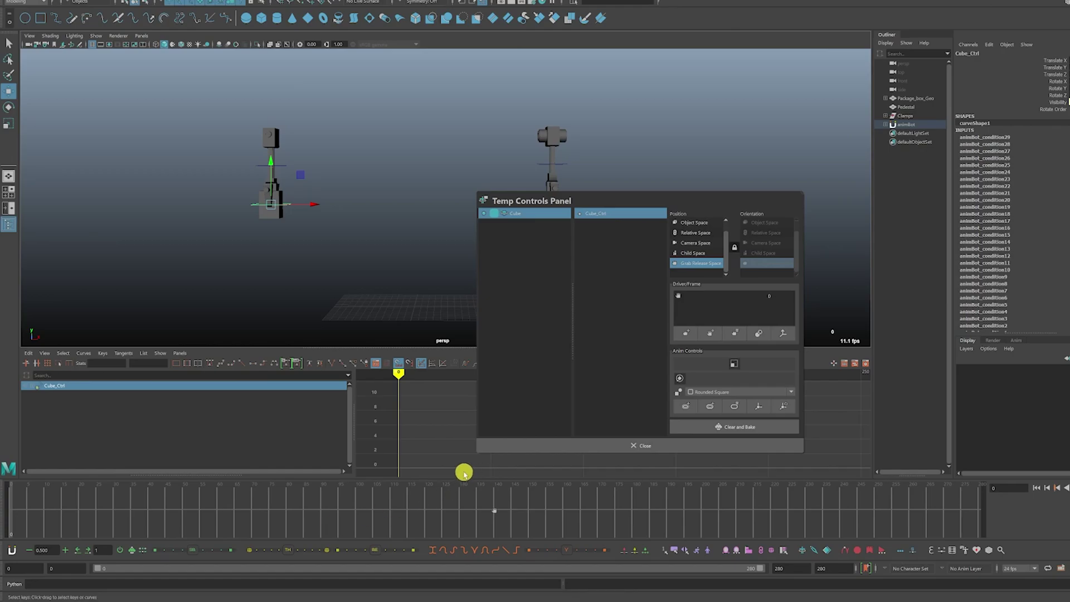
# Add LeftClamp_ctrl as the box's grab driver at frame 0, then advance to frame 140
pyautogui.click(284, 165)
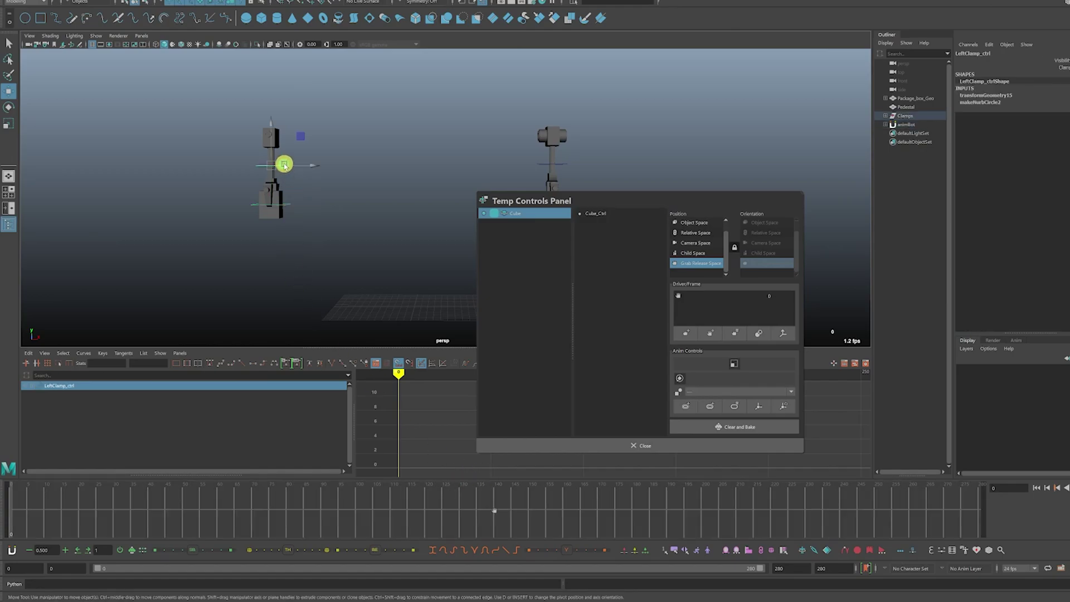
pyautogui.click(681, 337)
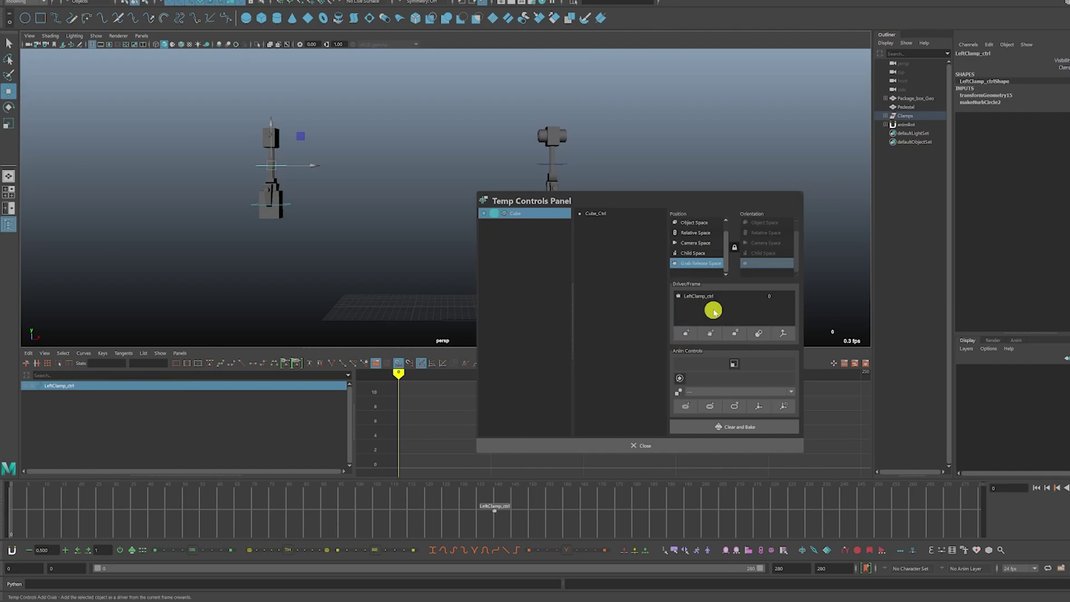
pyautogui.moveTo(14, 520); pyautogui.dragTo(495, 526)
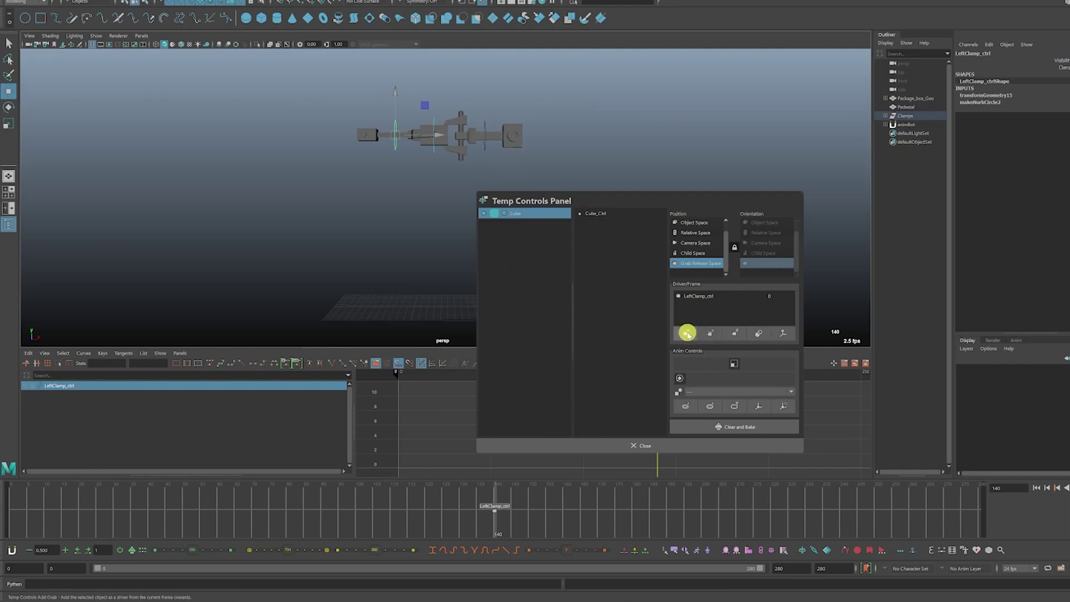
# Release the box from the left clamp and add a grab by nurbsCircle3 at frame 140
pyautogui.click(707, 333)
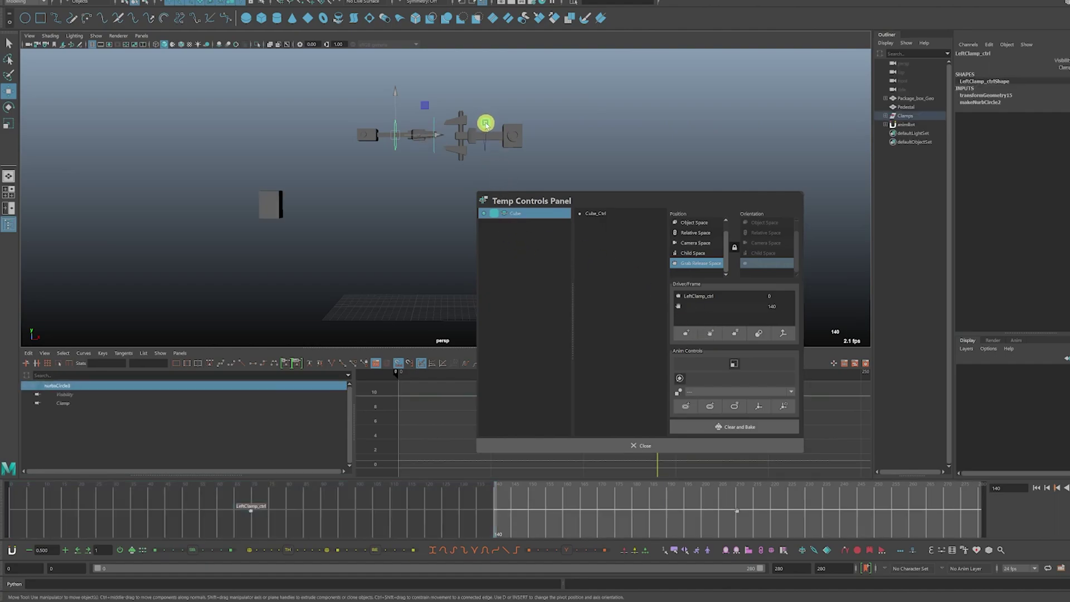
pyautogui.click(509, 155)
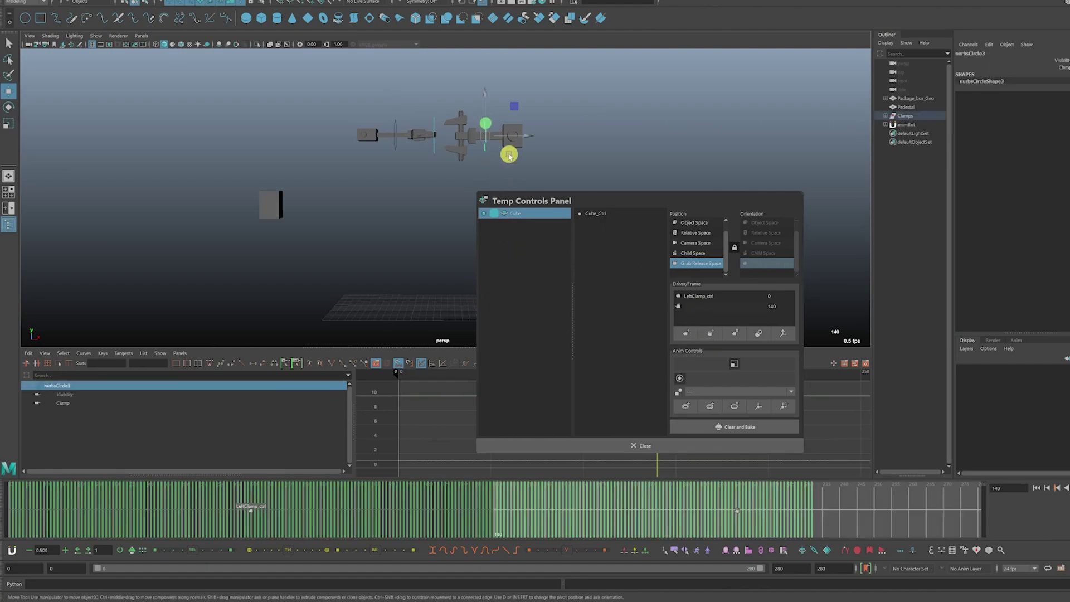
pyautogui.click(688, 333)
# Release the cube onto the pedestal at frame 231 and scrub back to check it
pyautogui.moveTo(495, 519); pyautogui.dragTo(602, 518)
pyautogui.moveTo(594, 199); pyautogui.dragTo(855, 122)
pyautogui.moveTo(596, 524)
pyautogui.mouseDown()
pyautogui.moveTo(831, 516)
pyautogui.moveTo(791, 512)
pyautogui.moveTo(812, 516)
pyautogui.mouseUp()
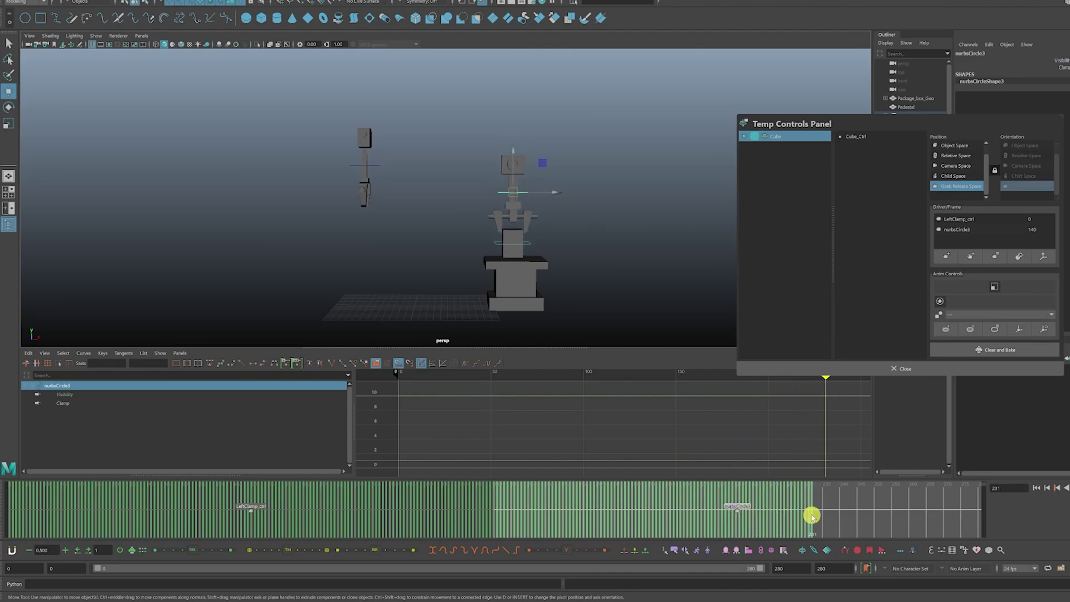
pyautogui.click(970, 257)
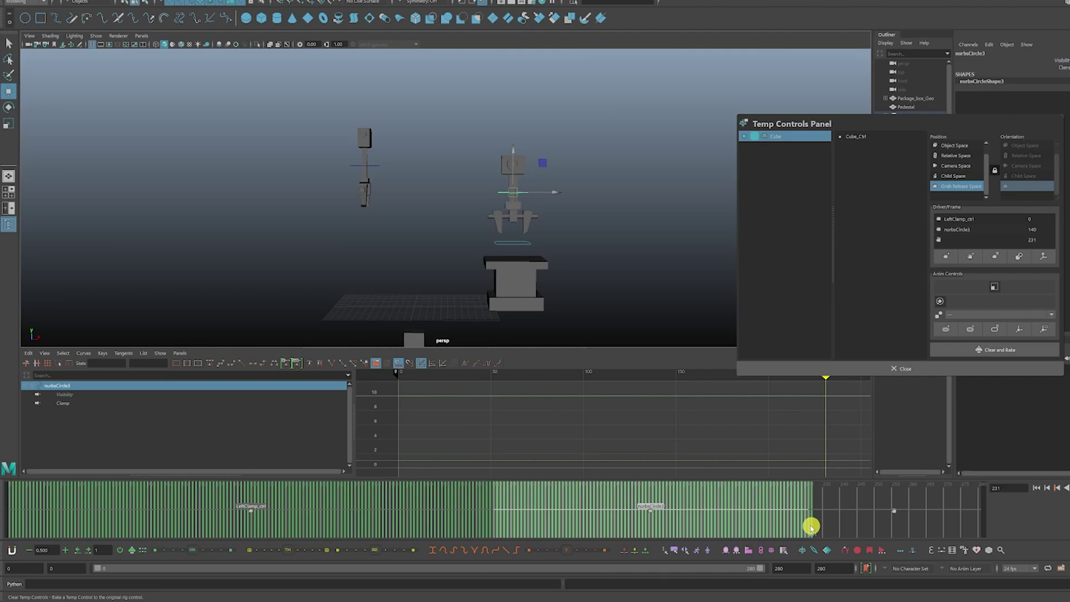
pyautogui.moveTo(811, 525); pyautogui.dragTo(12, 523)
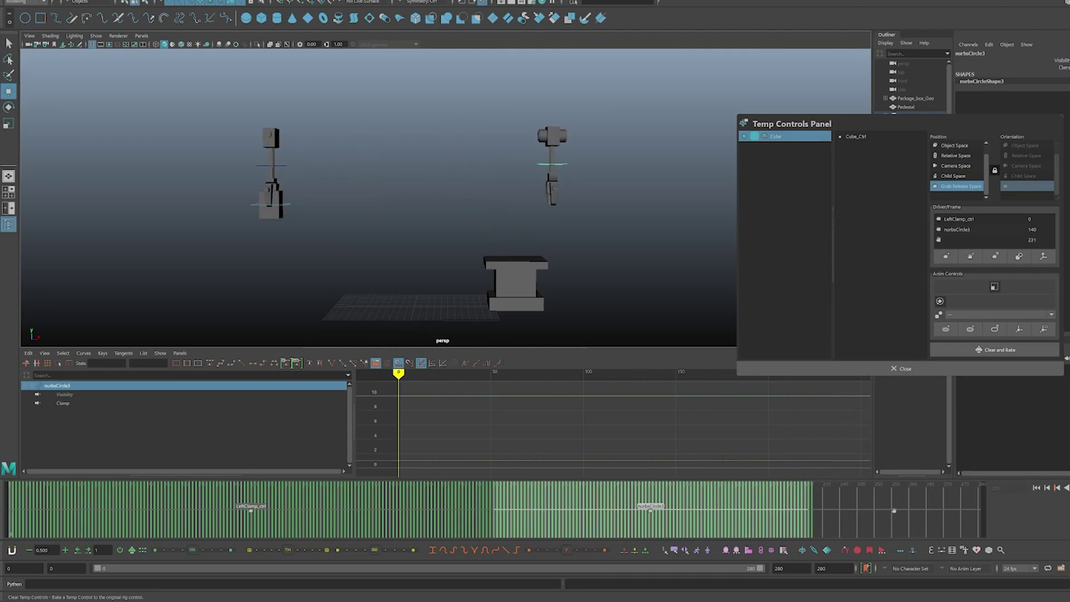
pyautogui.click(1068, 487)
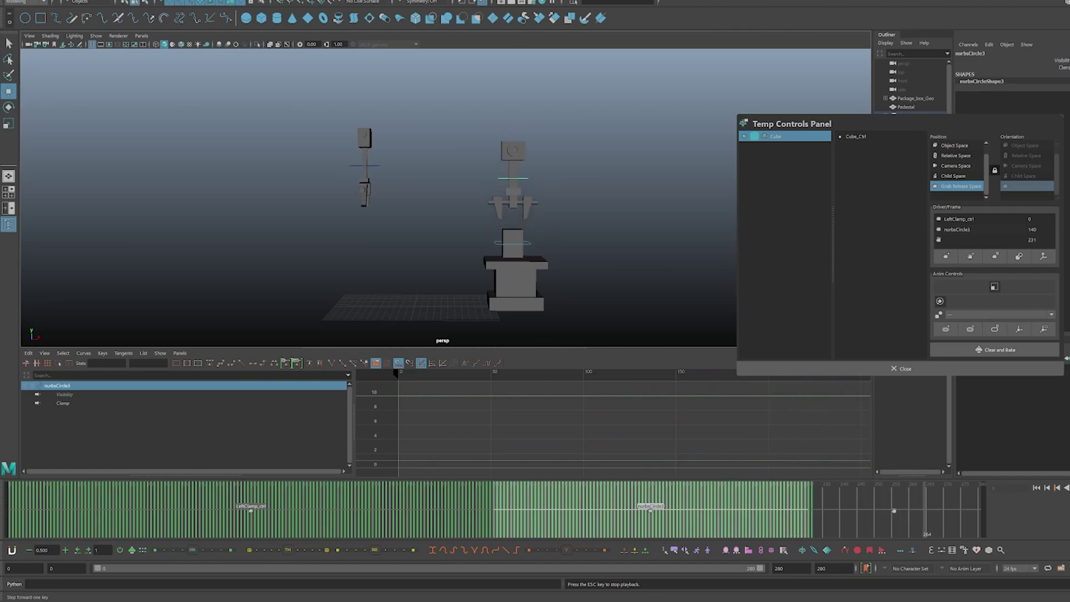
pyautogui.click(879, 494)
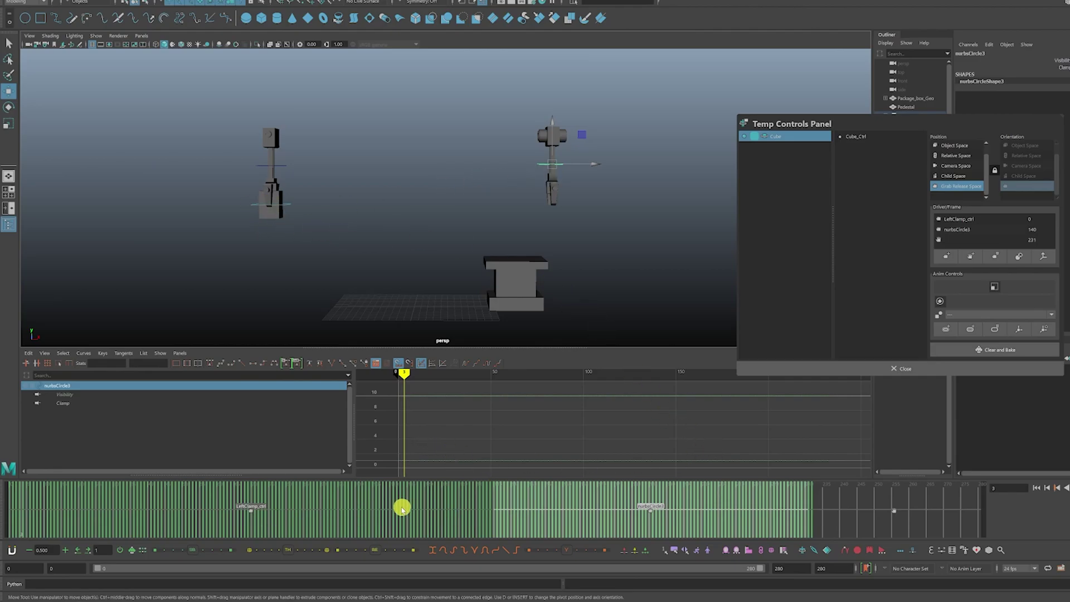
pyautogui.moveTo(402, 507); pyautogui.dragTo(819, 519)
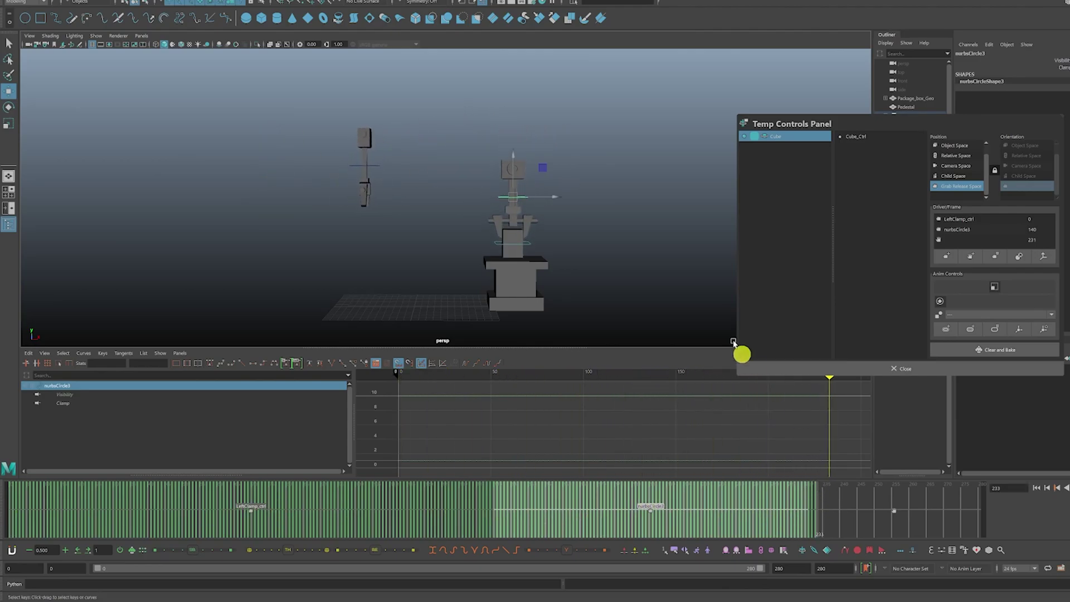
# Smart-key Cube_Ctrl across the full animated range, then Clear and Bake the temp controls
pyautogui.click(858, 136)
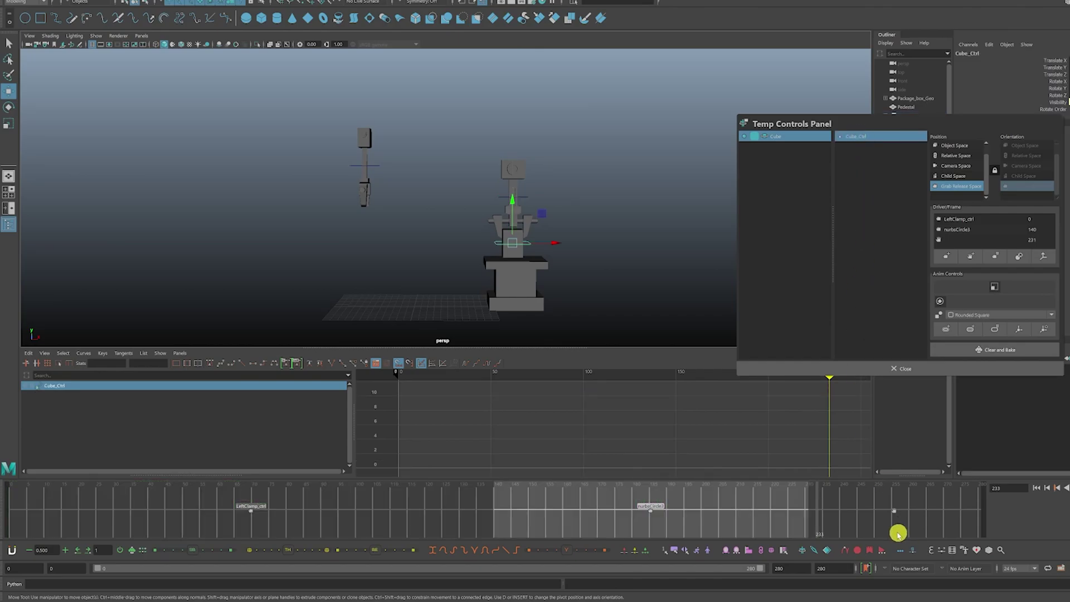
pyautogui.keyDown('shift'); pyautogui.moveTo(822, 529); pyautogui.dragTo(596, 521); pyautogui.keyUp('shift')
pyautogui.click(302, 504)
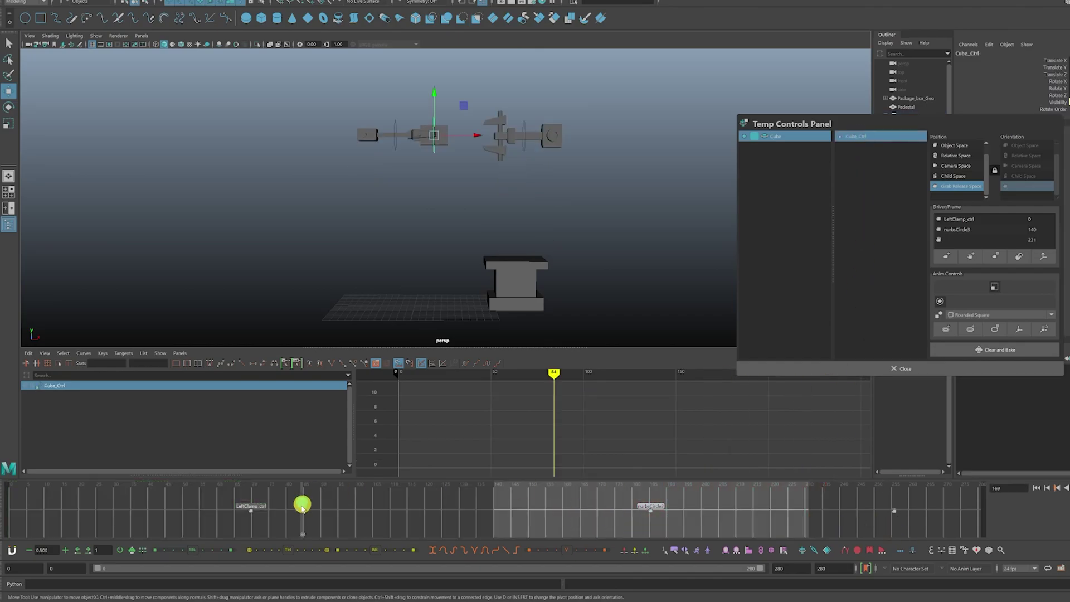
pyautogui.moveTo(23, 520)
pyautogui.keyDown('shift'); pyautogui.mouseDown()
pyautogui.moveTo(9, 519)
pyautogui.moveTo(822, 499)
pyautogui.moveTo(812, 498)
pyautogui.mouseUp(); pyautogui.keyUp('shift')
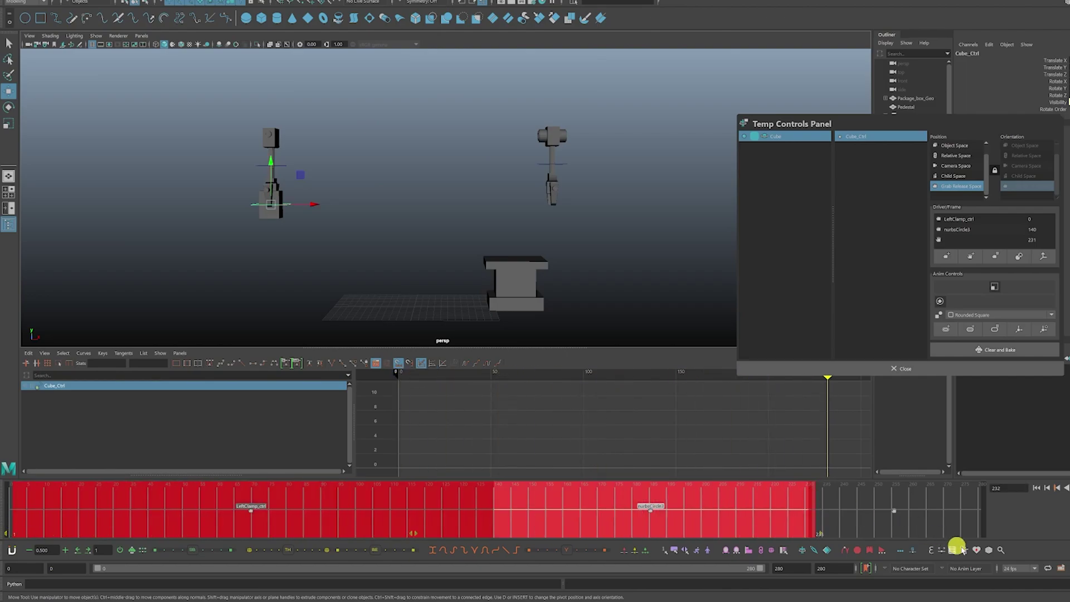
pyautogui.click(912, 551)
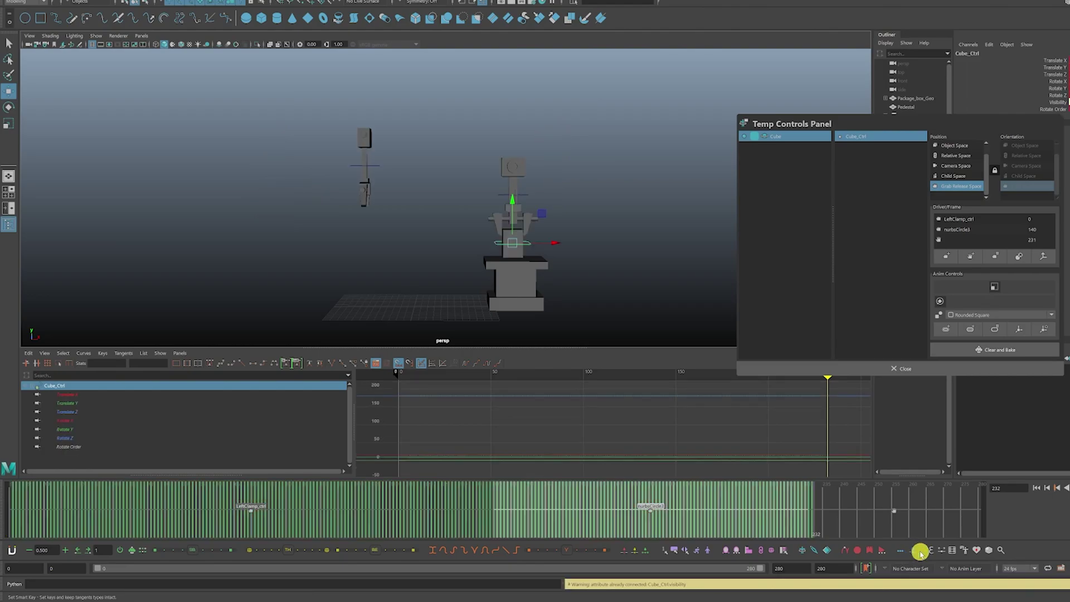
pyautogui.click(848, 487)
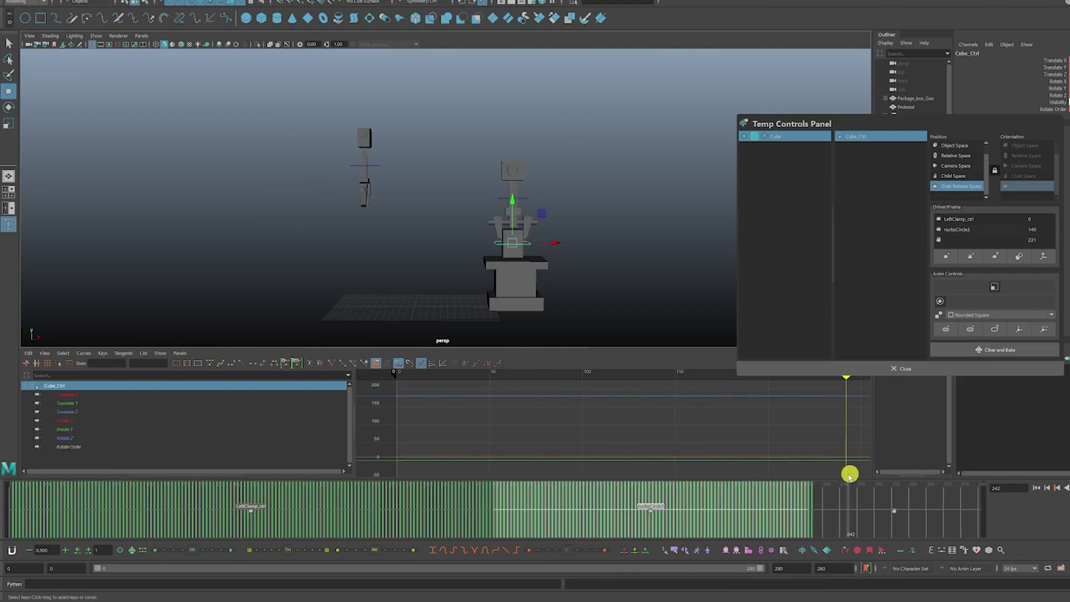
pyautogui.click(972, 350)
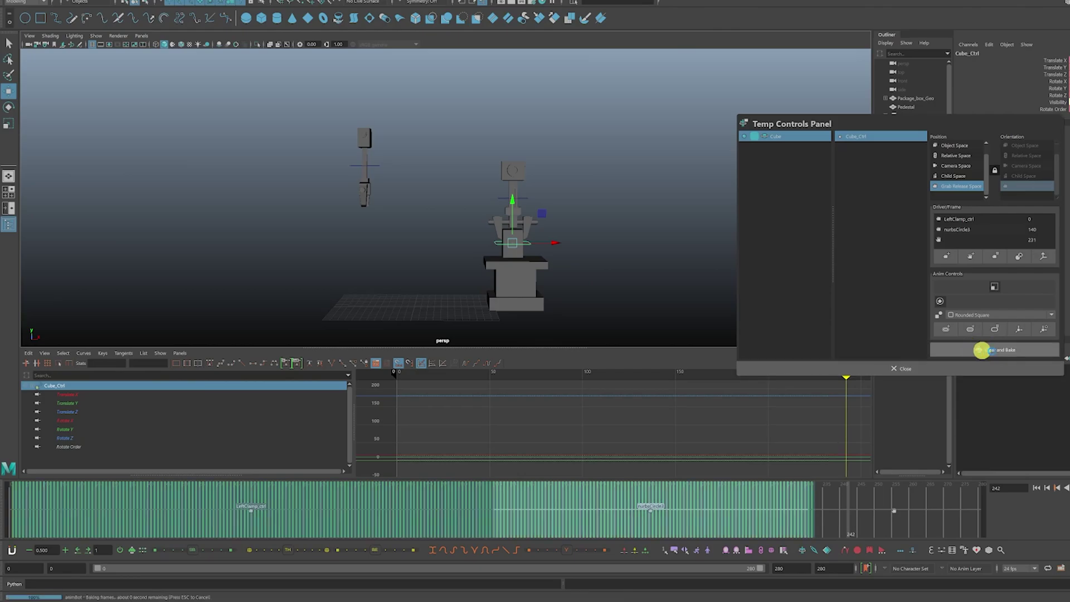
pyautogui.moveTo(809, 516); pyautogui.dragTo(568, 518)
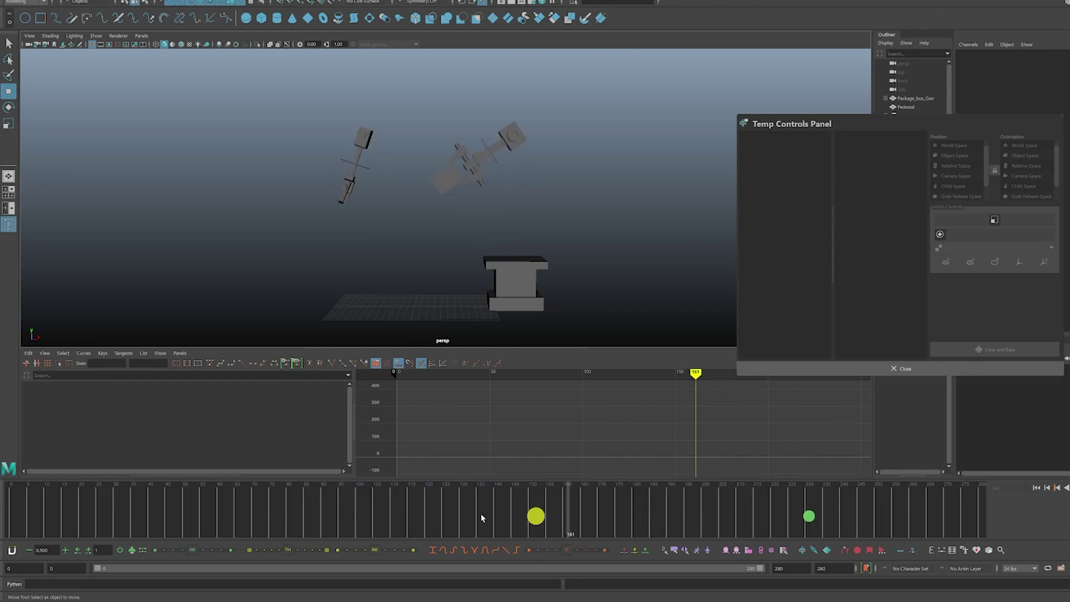
pyautogui.moveTo(481, 518); pyautogui.dragTo(11, 516)
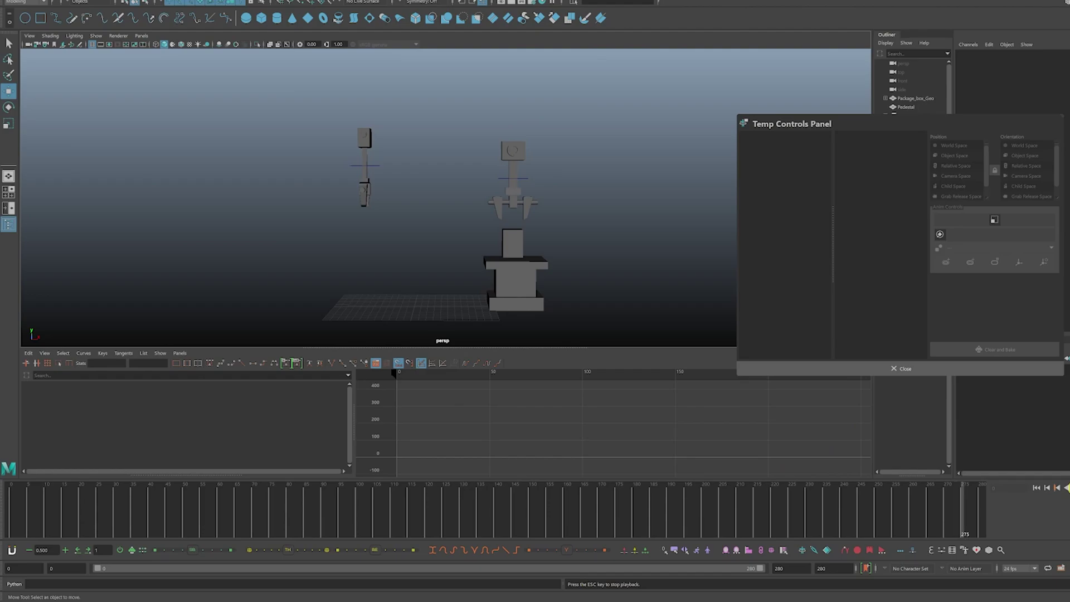
# Select Package_box_Geo and scrub to about frame 232 to confirm it rests on the pedestal
pyautogui.click(838, 446)
pyautogui.click(273, 209)
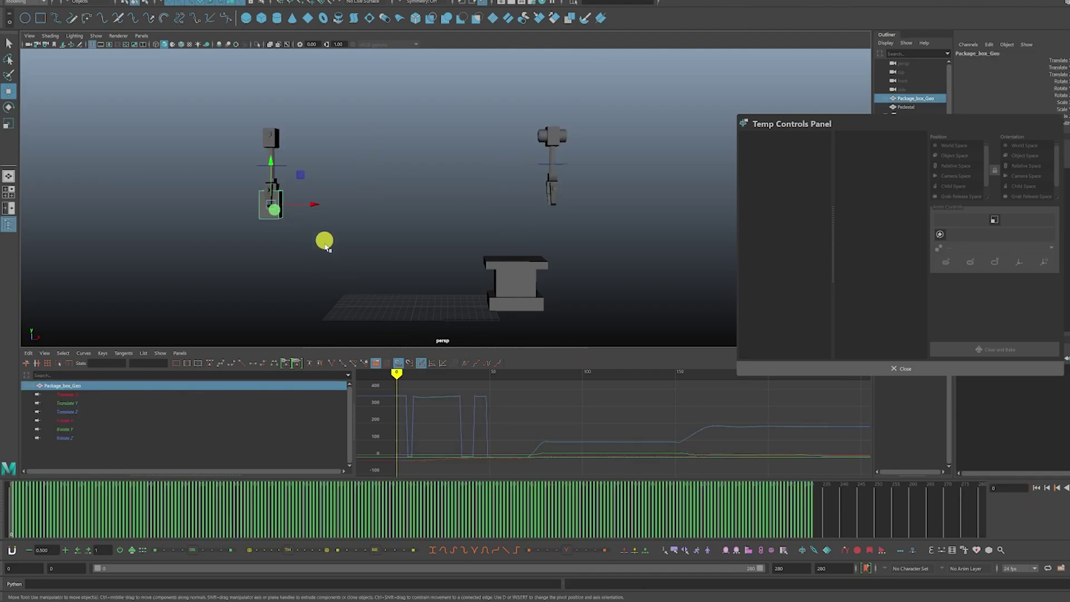
pyautogui.moveTo(30, 517); pyautogui.dragTo(387, 532)
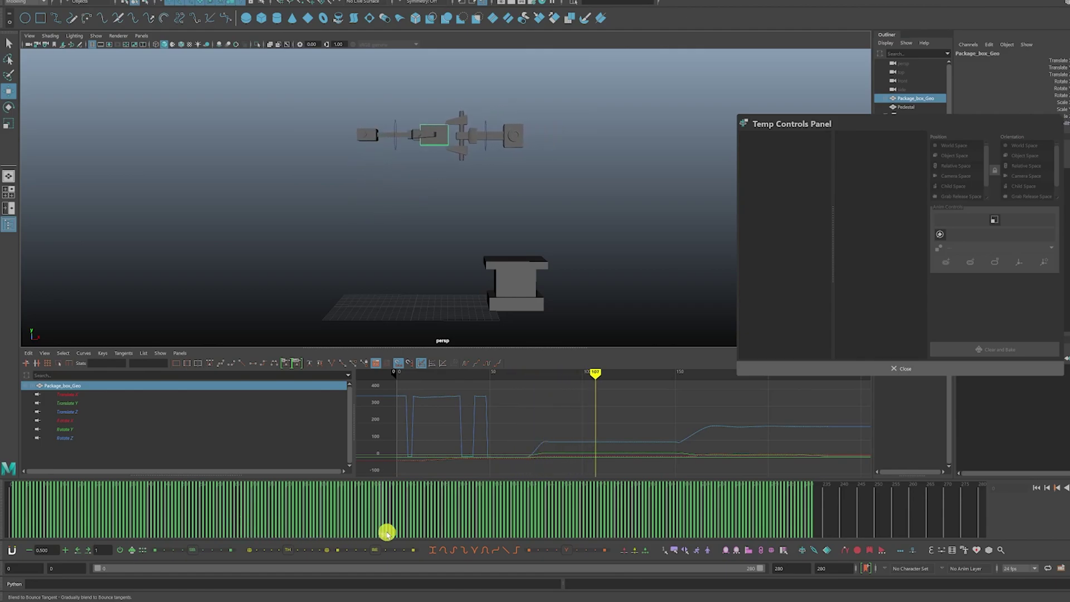
pyautogui.moveTo(478, 534); pyautogui.dragTo(812, 541)
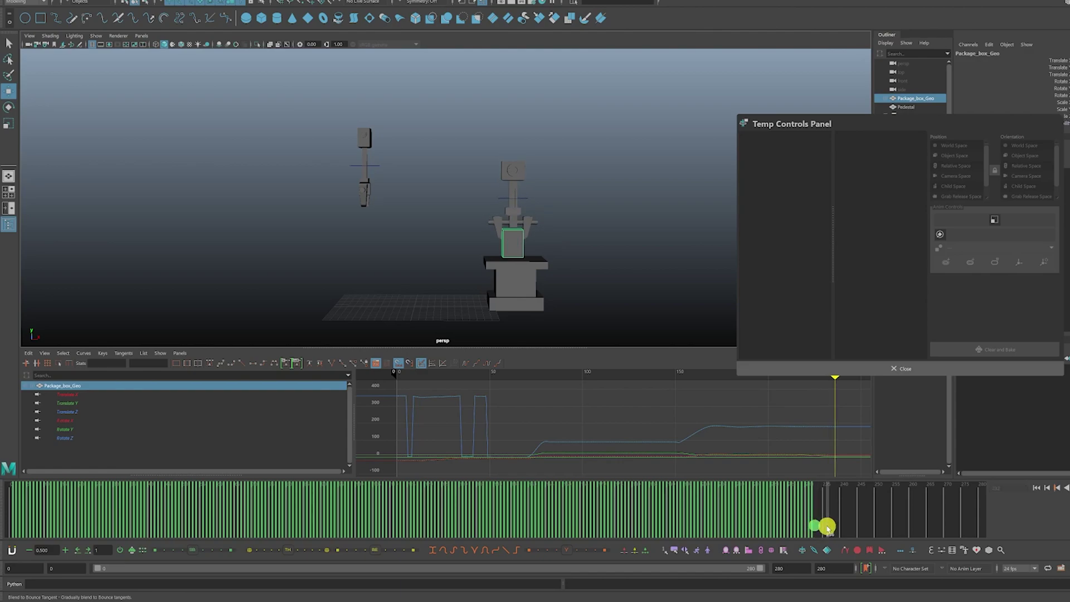
pyautogui.moveTo(909, 530)
pyautogui.mouseDown()
pyautogui.moveTo(755, 525)
pyautogui.moveTo(819, 530)
pyautogui.mouseUp()
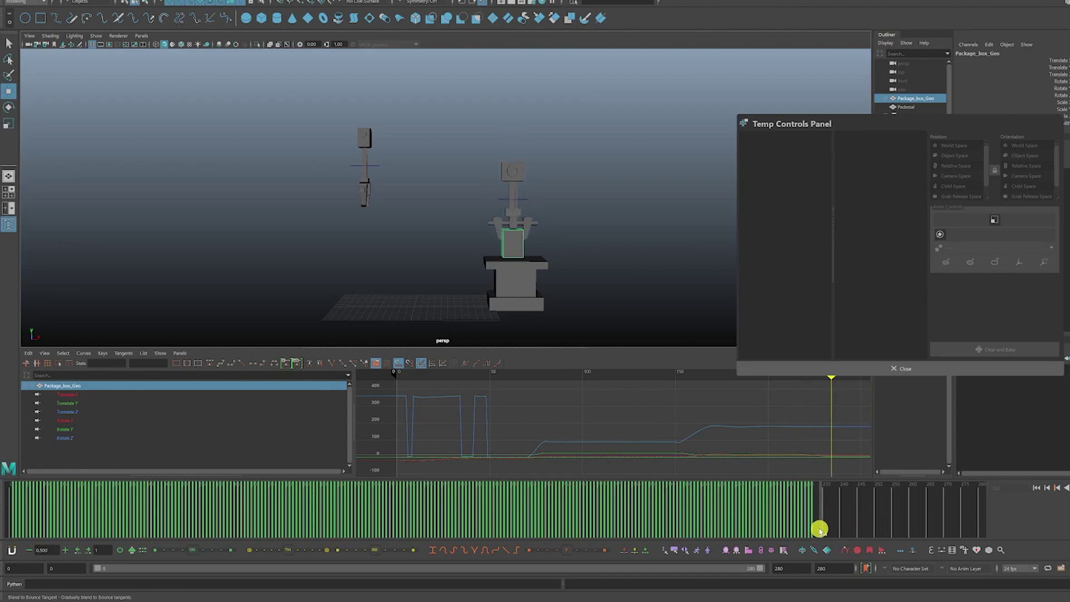